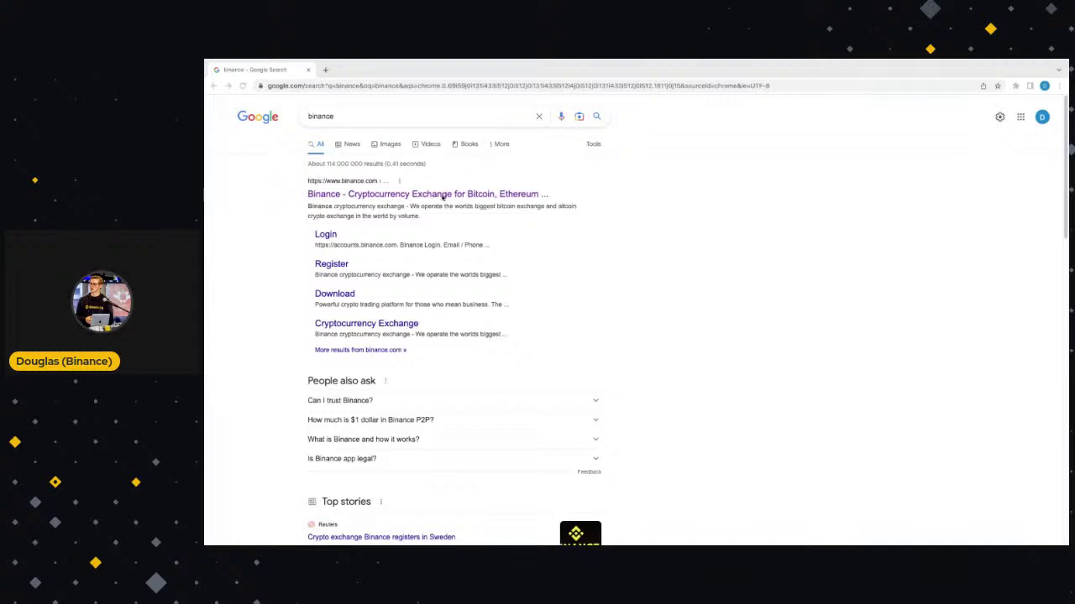
- Open the Binance result, return to the Google results, and reopen the Binance site
left_click(406, 196)
left_click(406, 196)
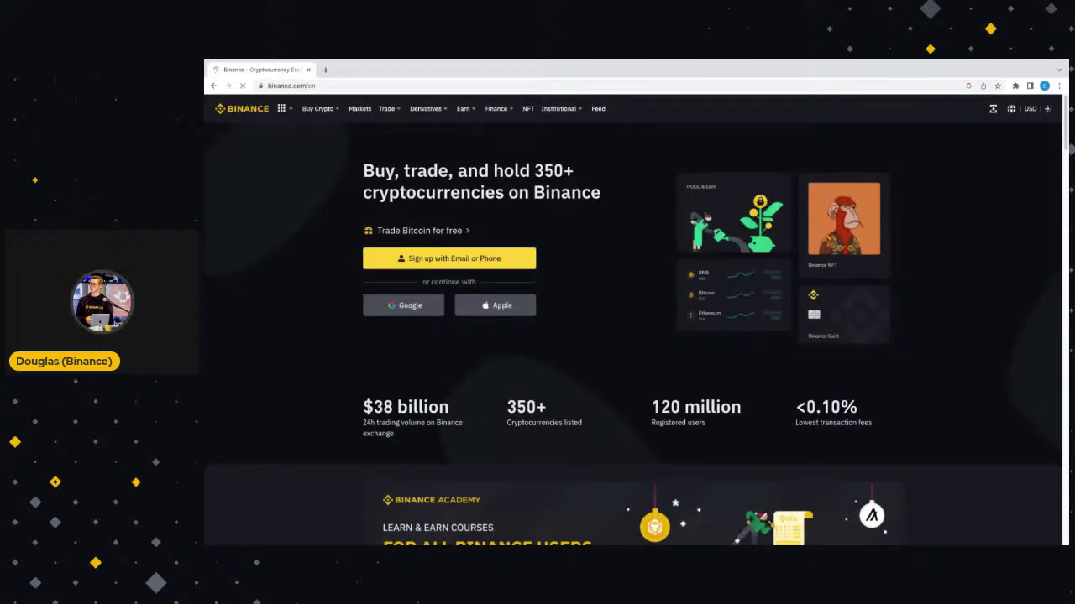
left_click(340, 85)
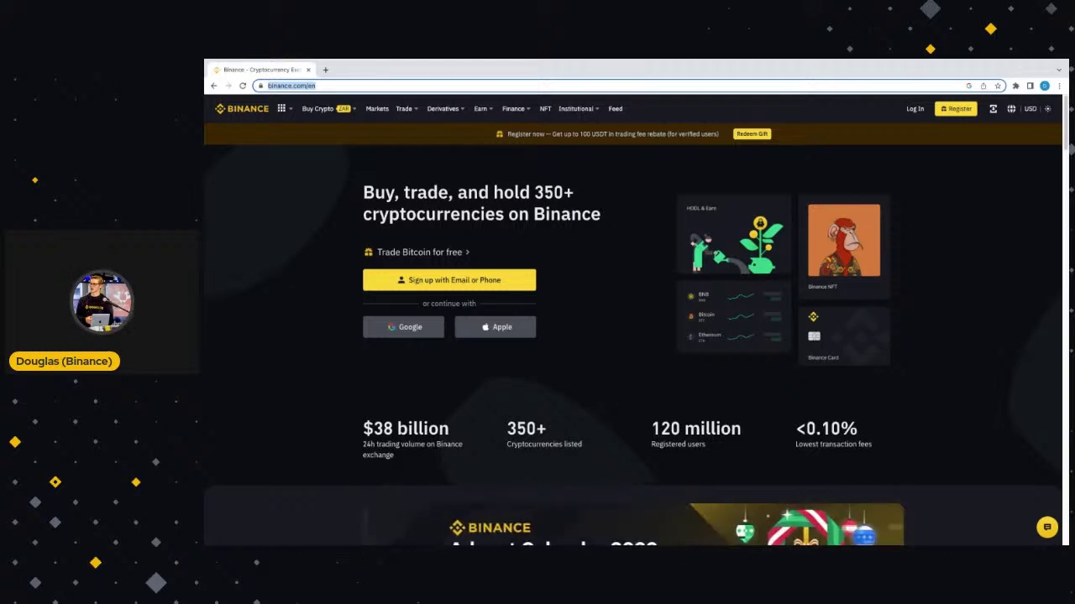
key("alt+Left")
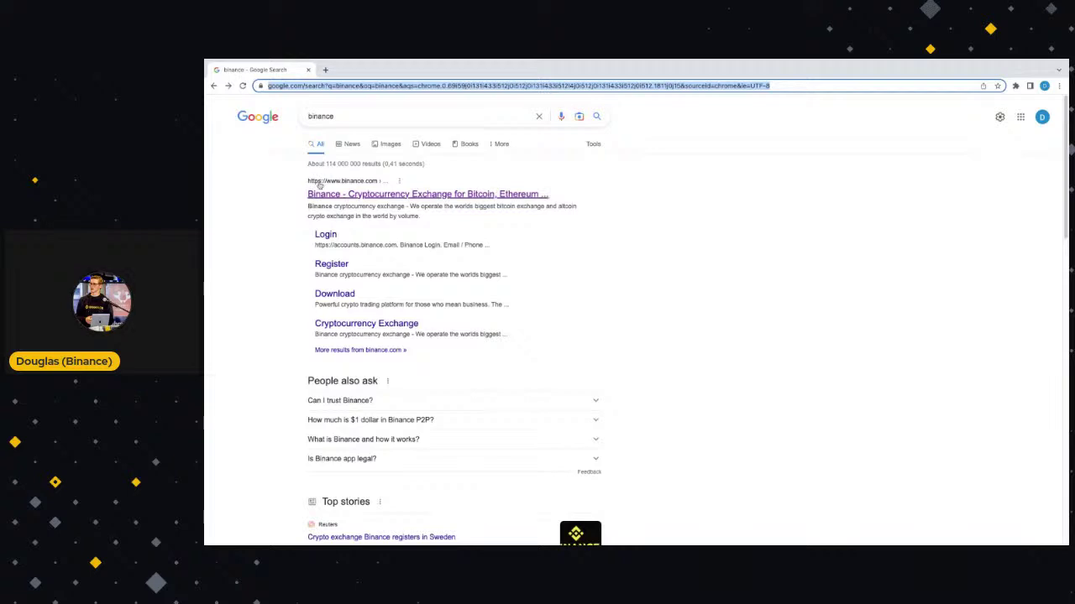
left_click(362, 195)
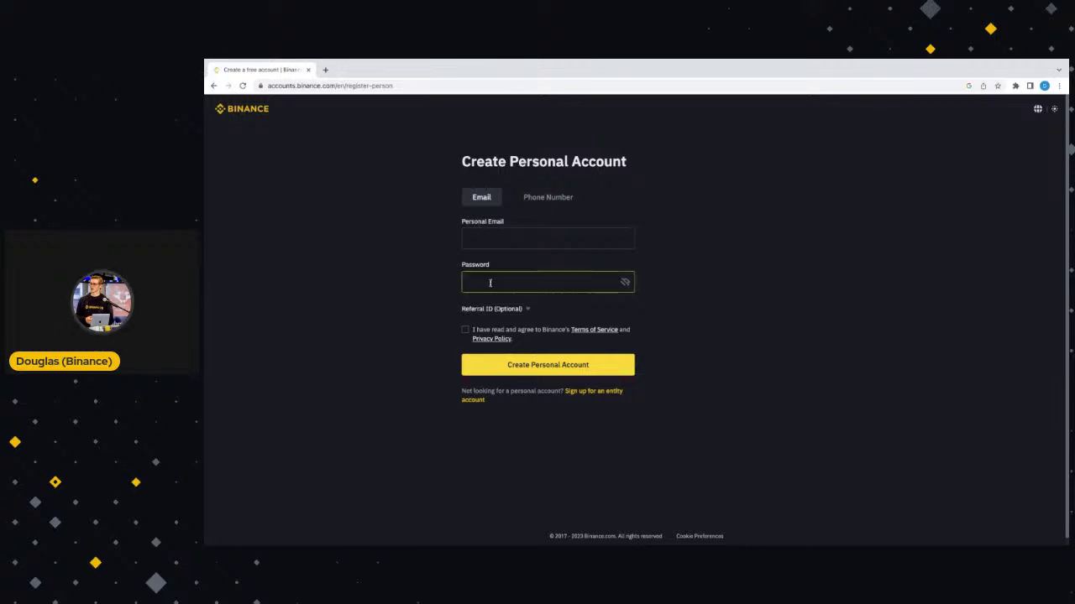
- Expand and collapse the optional Referral ID field, then switch to entity account sign-up
left_click(527, 308)
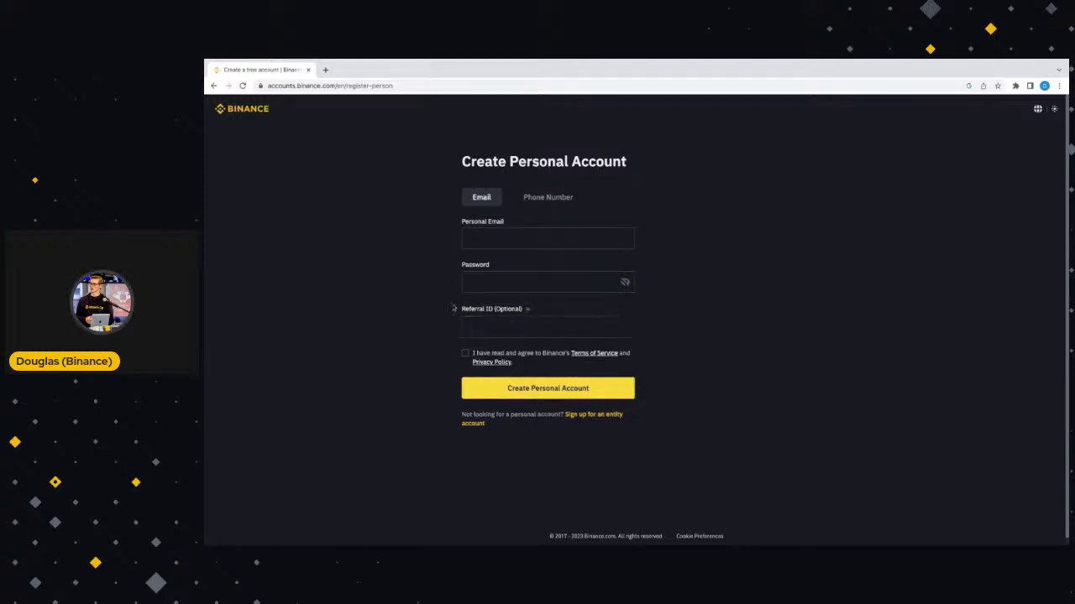
left_click(497, 311)
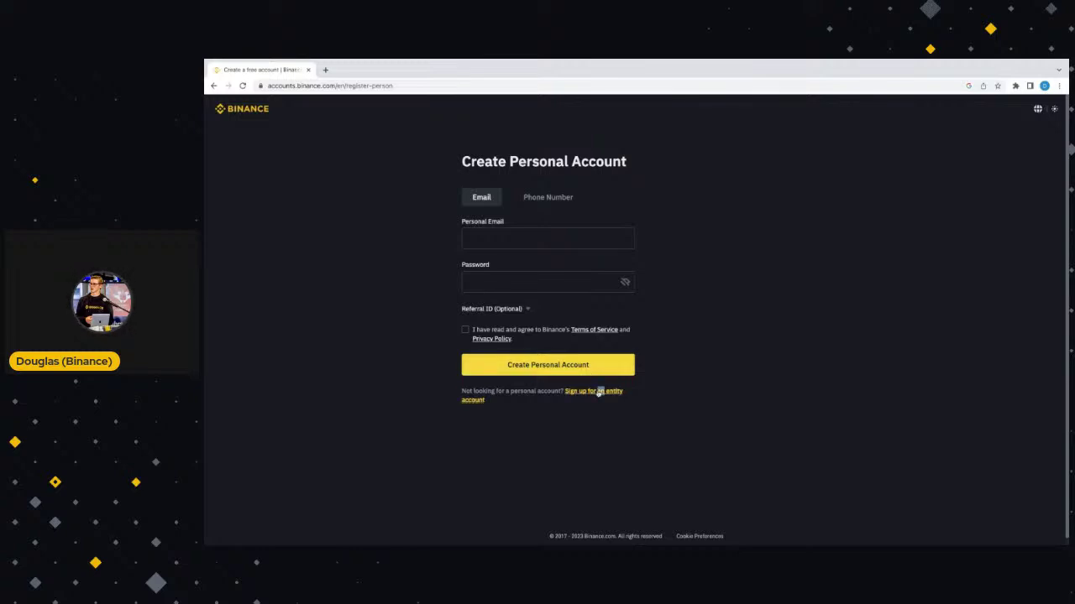
left_click(570, 392)
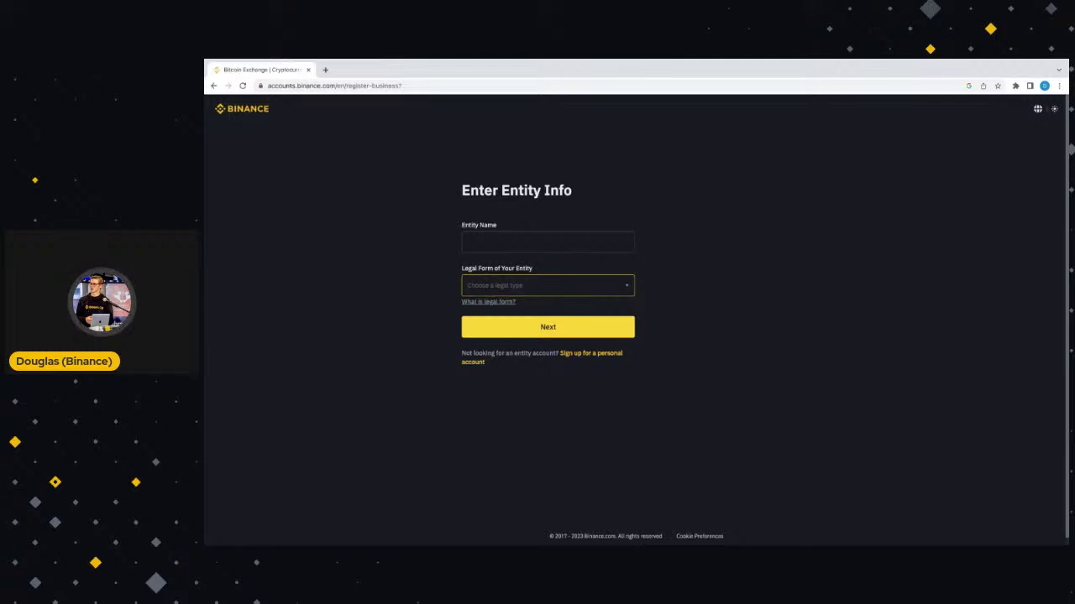
- Return to the Create Personal Account form via the personal account link
left_click(622, 354)
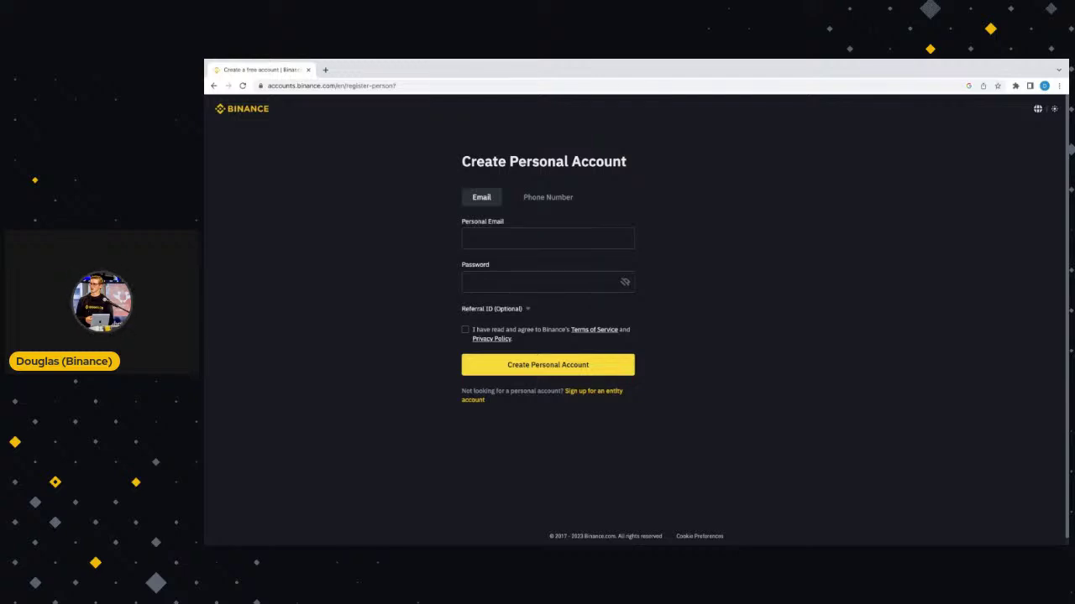
- Keep email registration selected and enter the personal email address
left_click(549, 199)
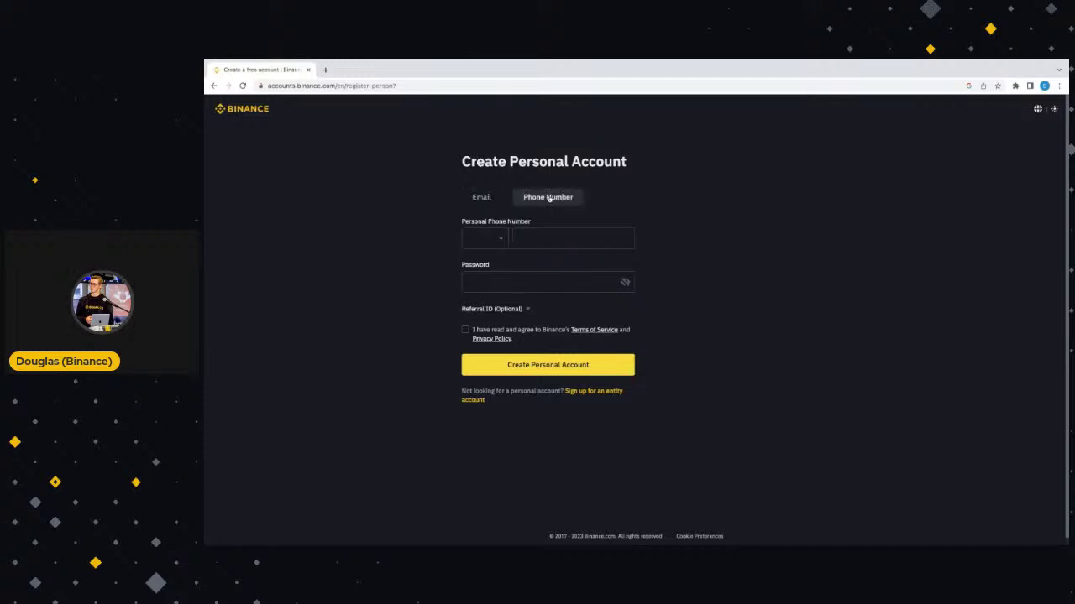
left_click(494, 201)
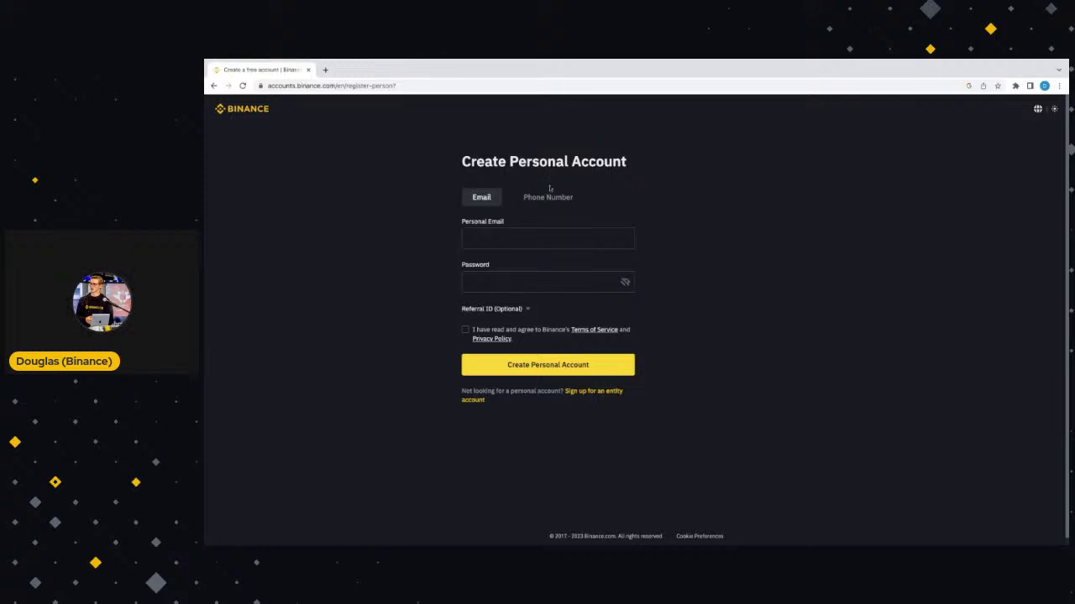
left_click(539, 241)
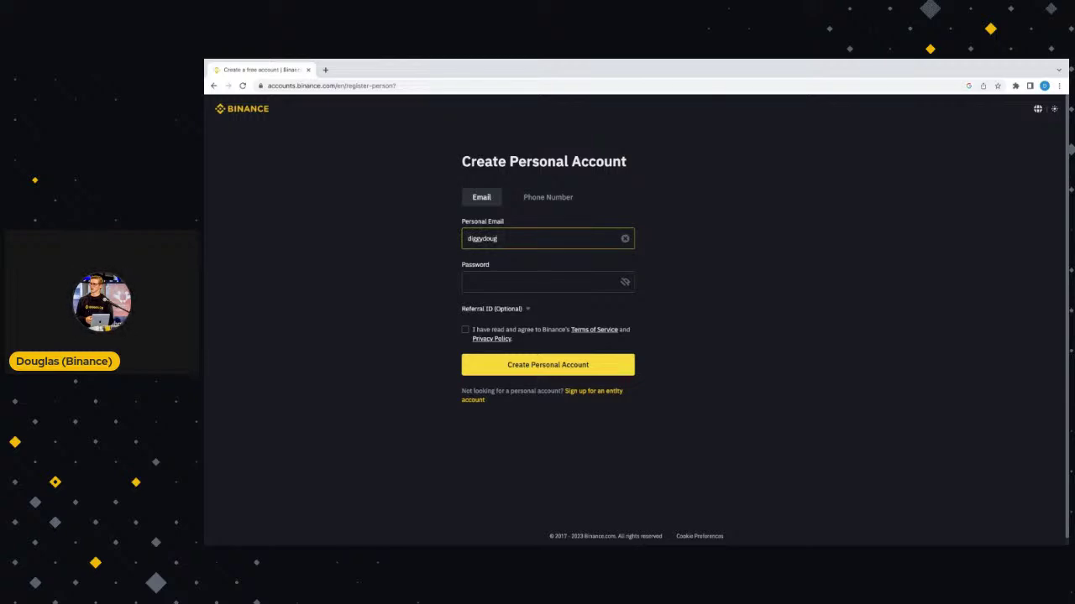
- Show the password field and try several passwords until one meets all requirements
left_click(545, 282)
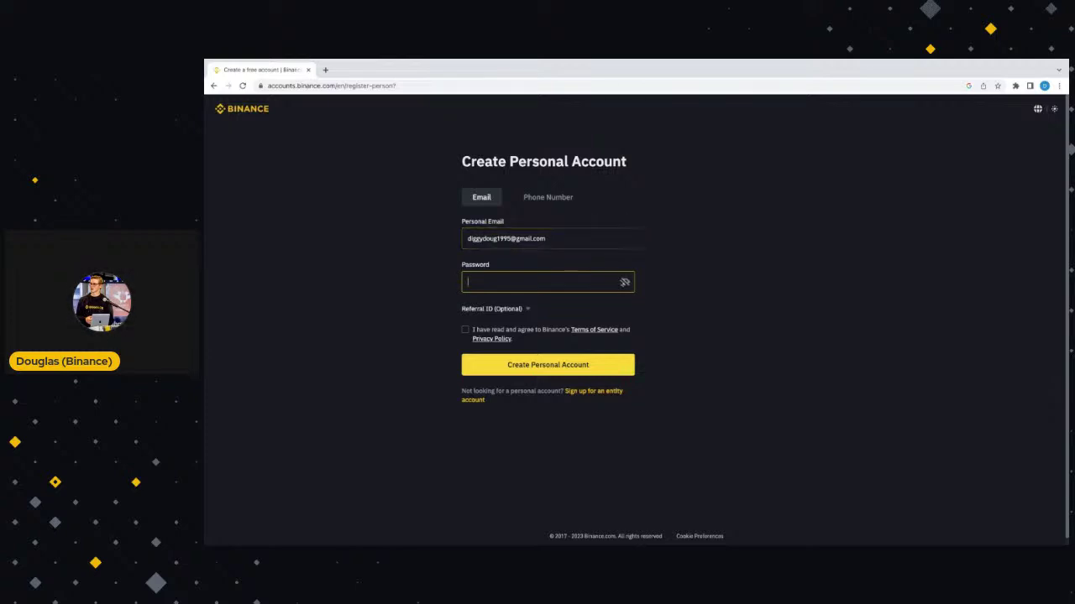
left_click(625, 282)
left_click(476, 289)
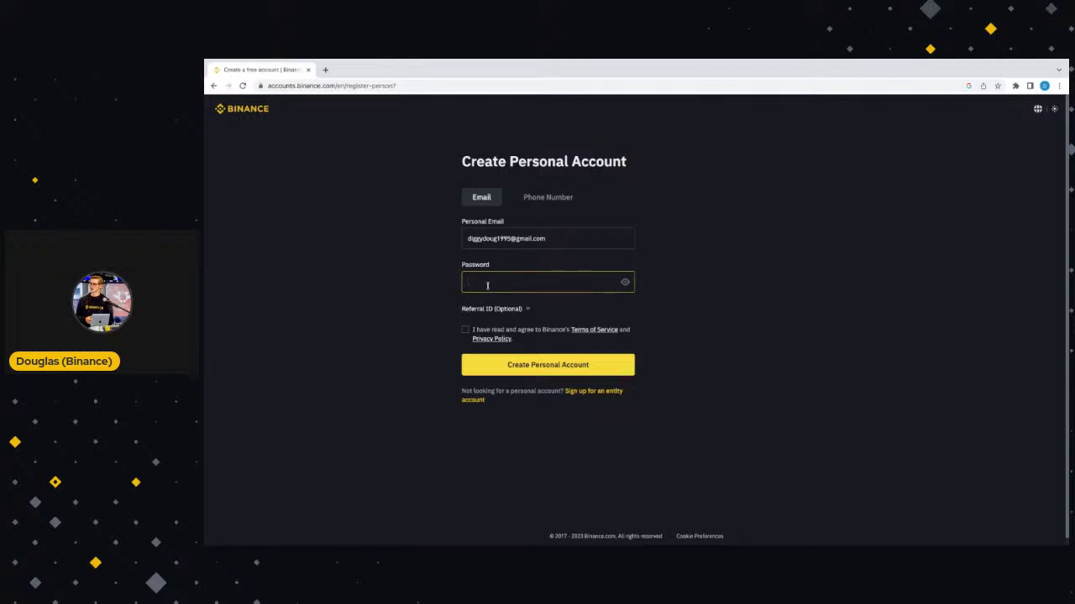
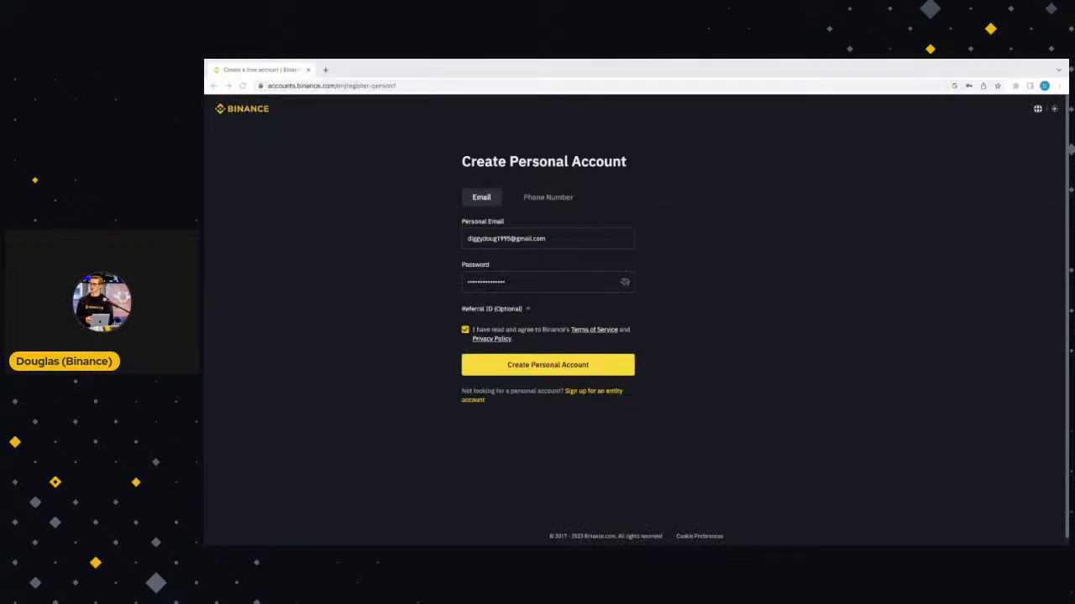
- Leave the Referral ID collapsed and submit the form with Create Personal Account
left_click(527, 309)
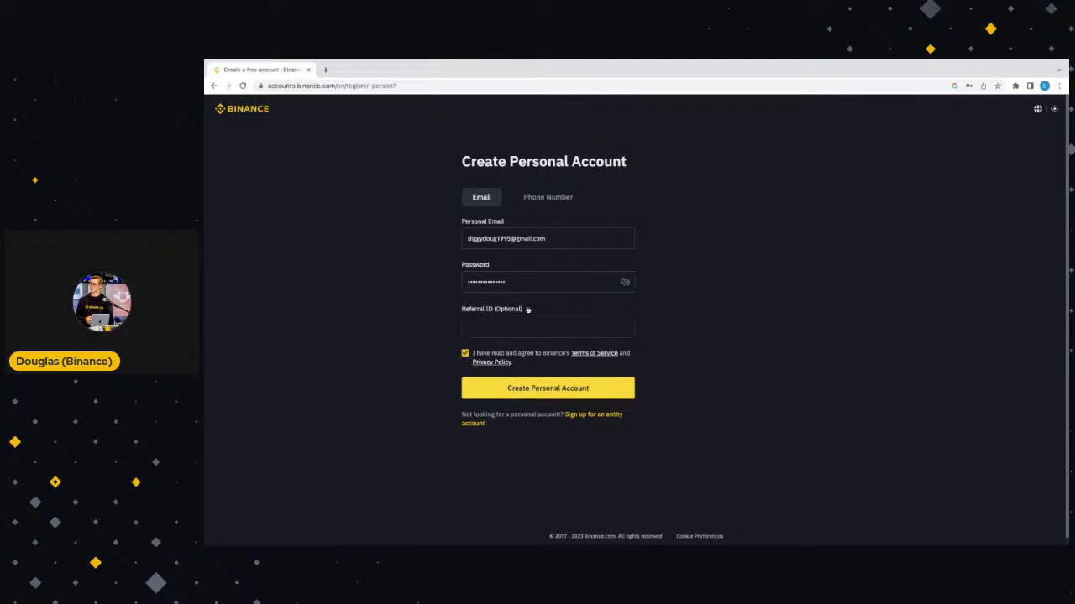
left_click(527, 309)
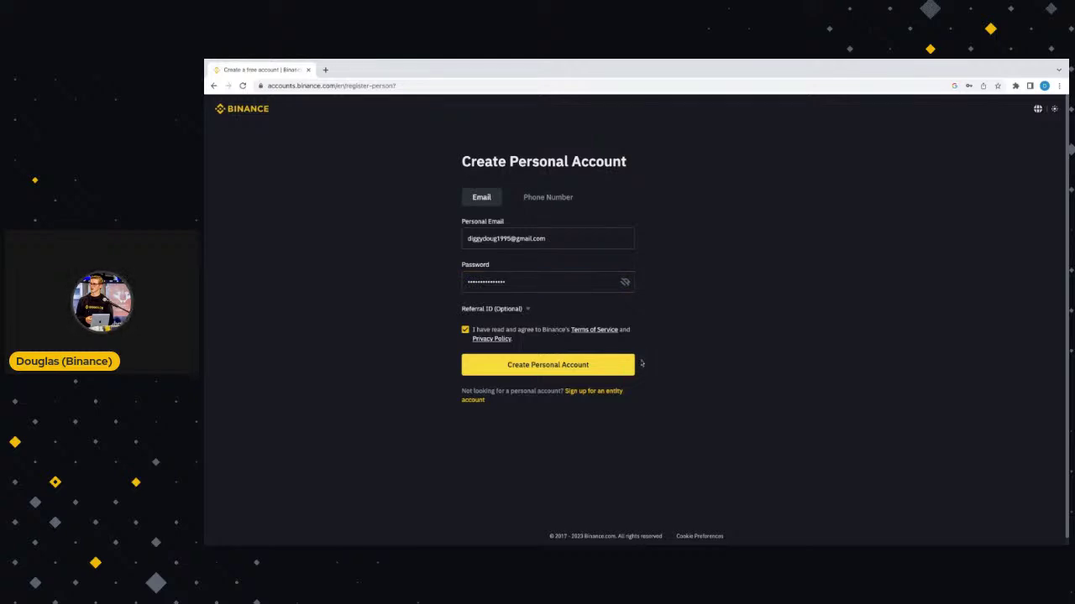
left_click(544, 367)
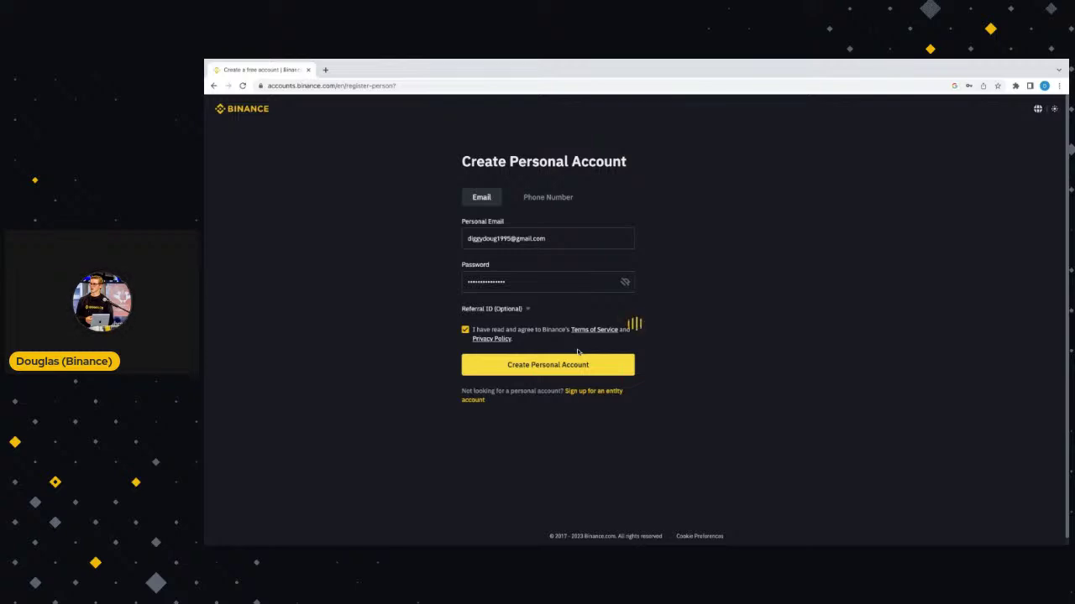
left_click(522, 369)
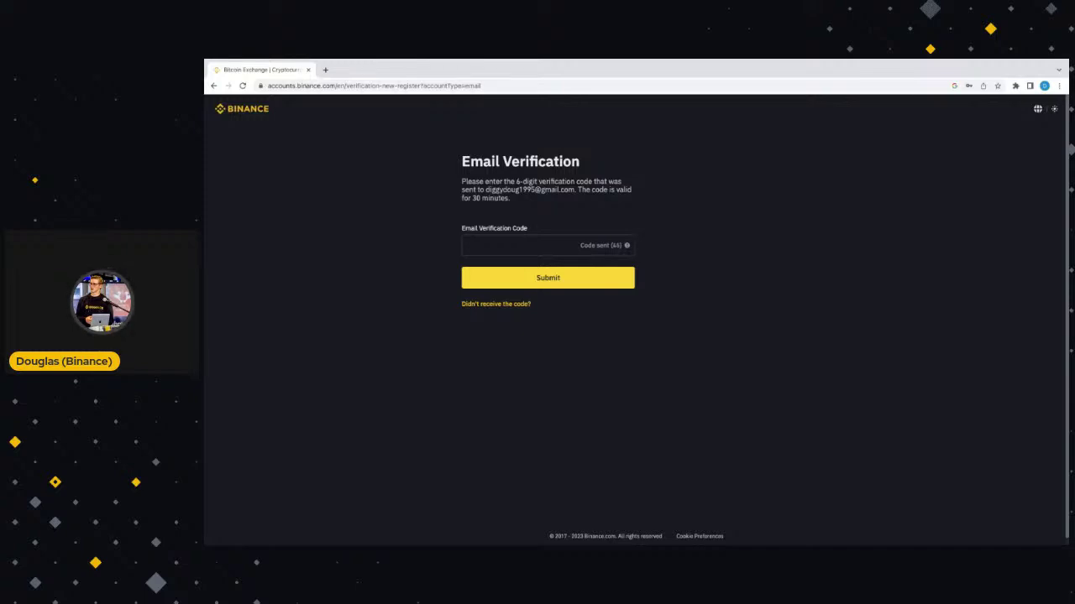
- Enter the 6-digit emailed verification code and submit it
left_click(539, 243)
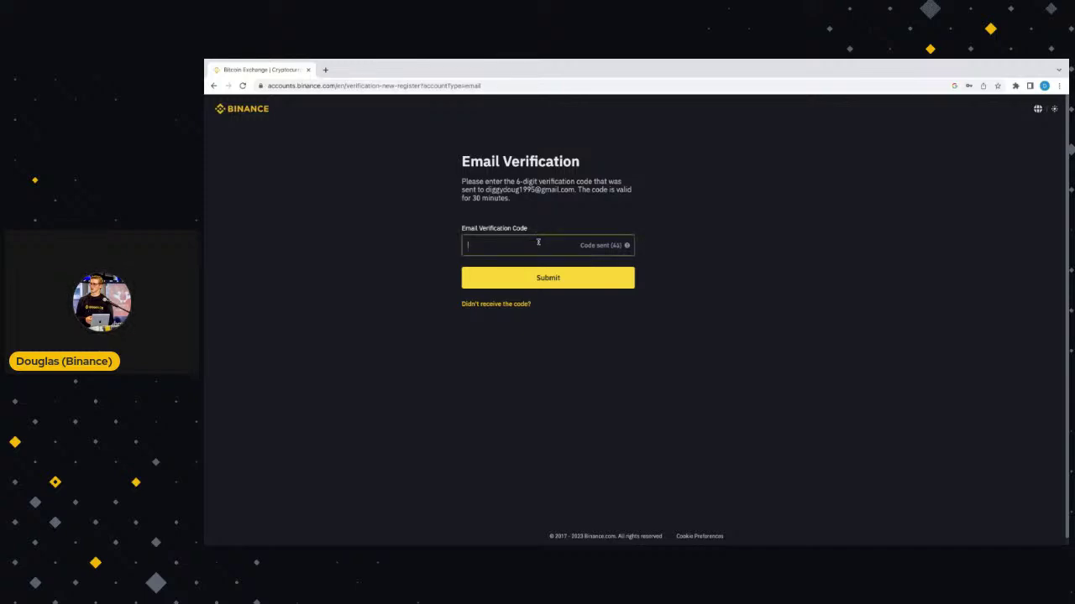
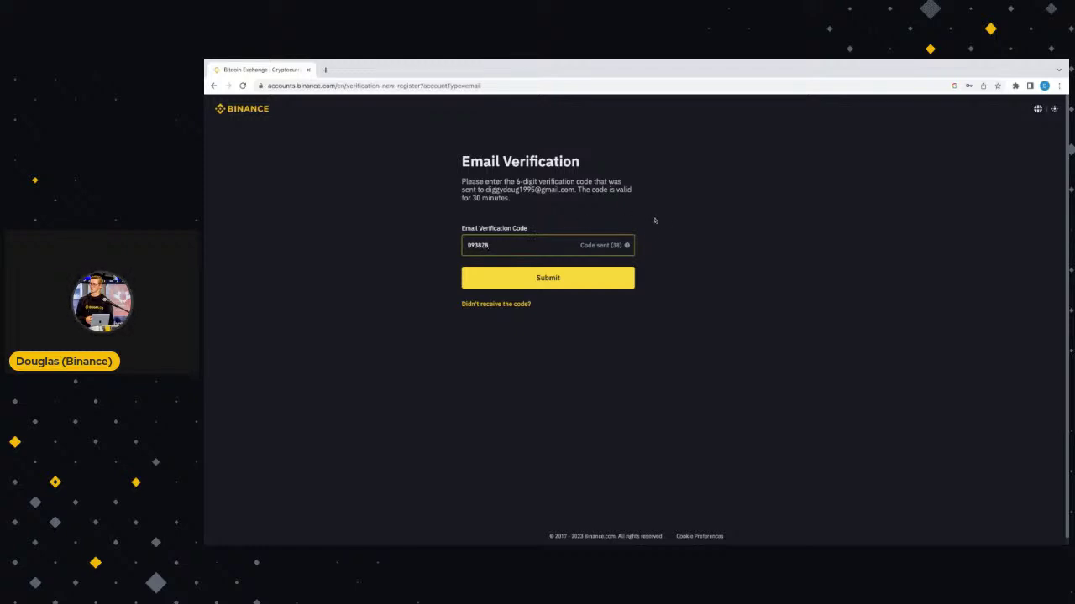
left_click(588, 277)
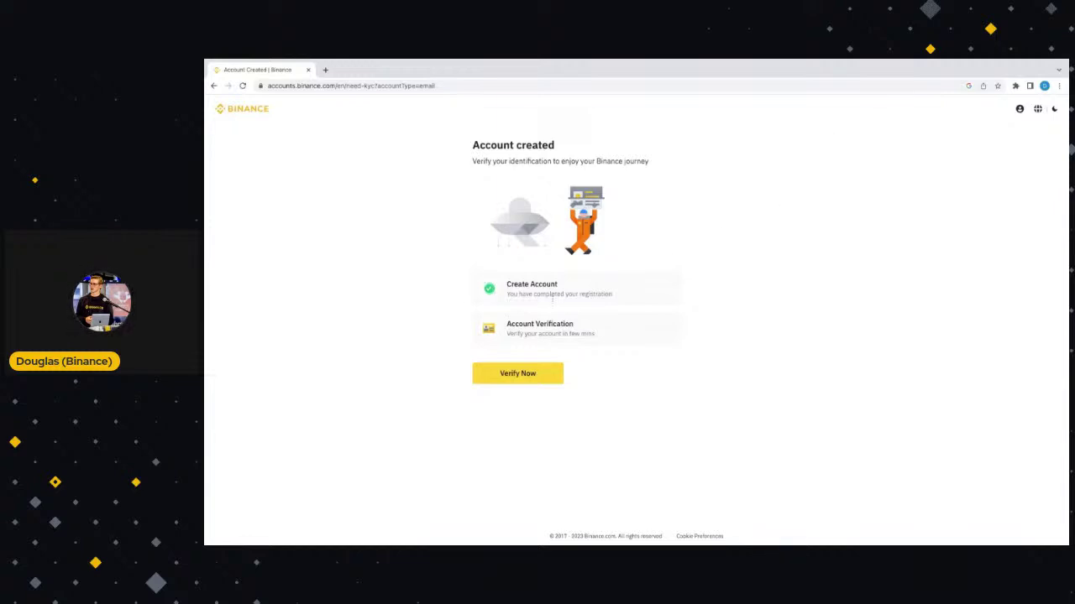
- Start Verify Now and choose South Africa as residency by searching 'south'
left_click(547, 376)
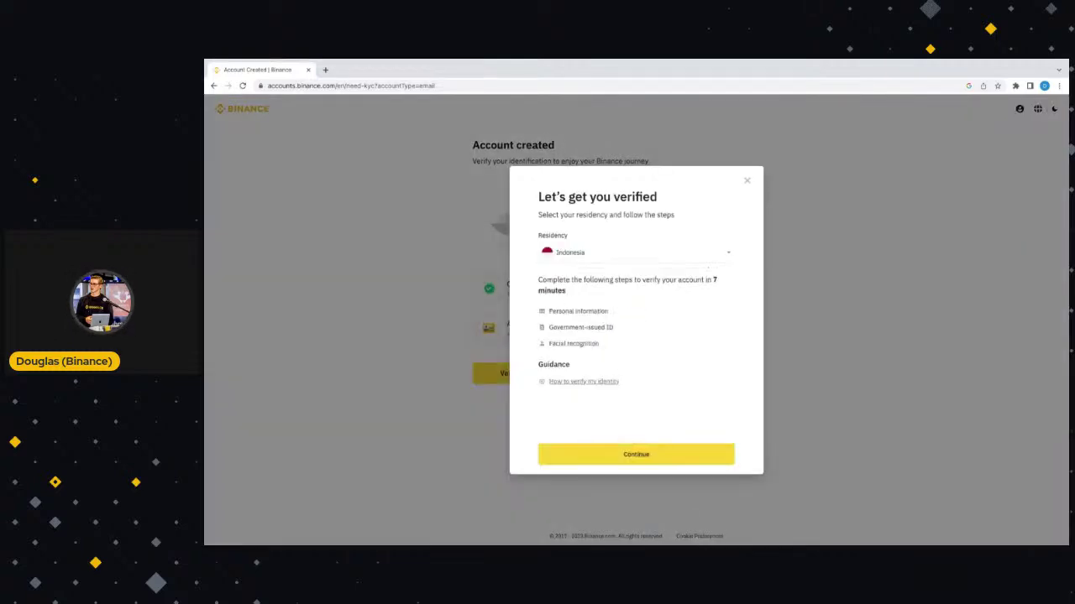
left_click(624, 261)
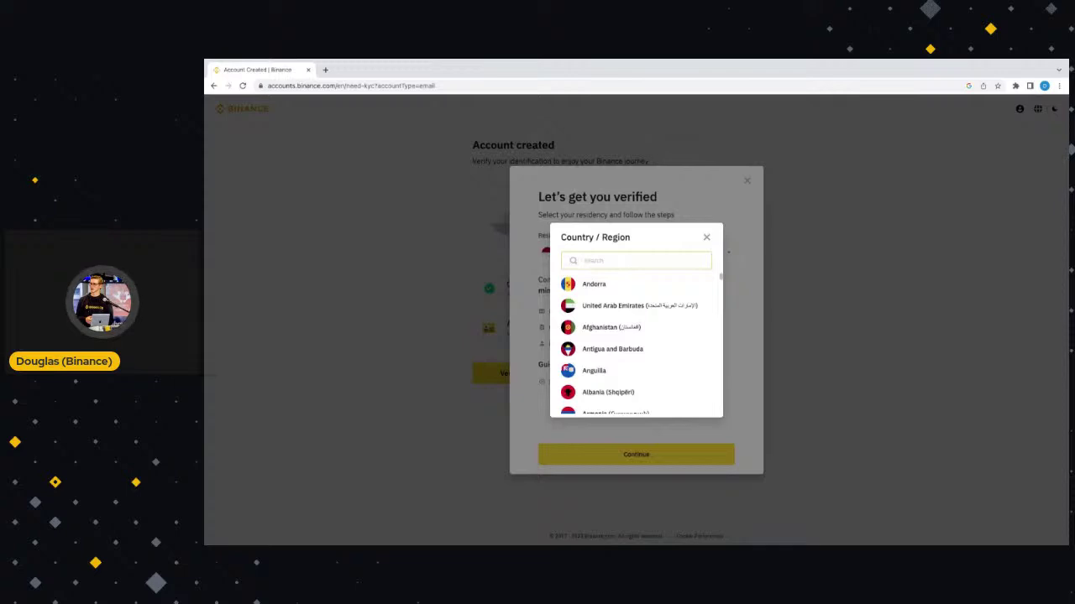
type("south")
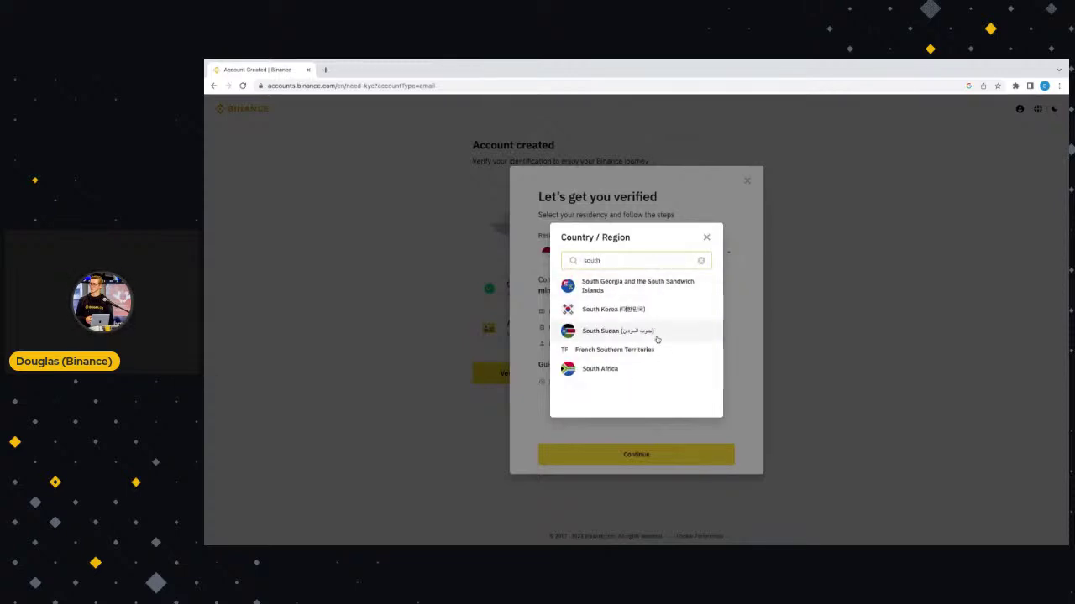
left_click(652, 370)
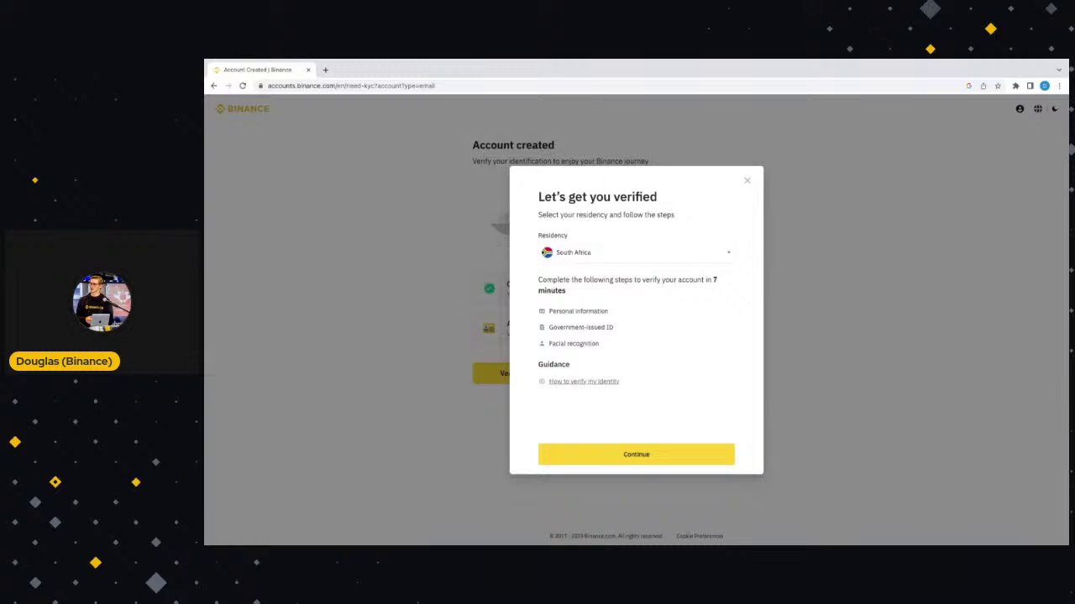
- Watch the 'How to verify my identity' video guide, then close it
left_click(593, 383)
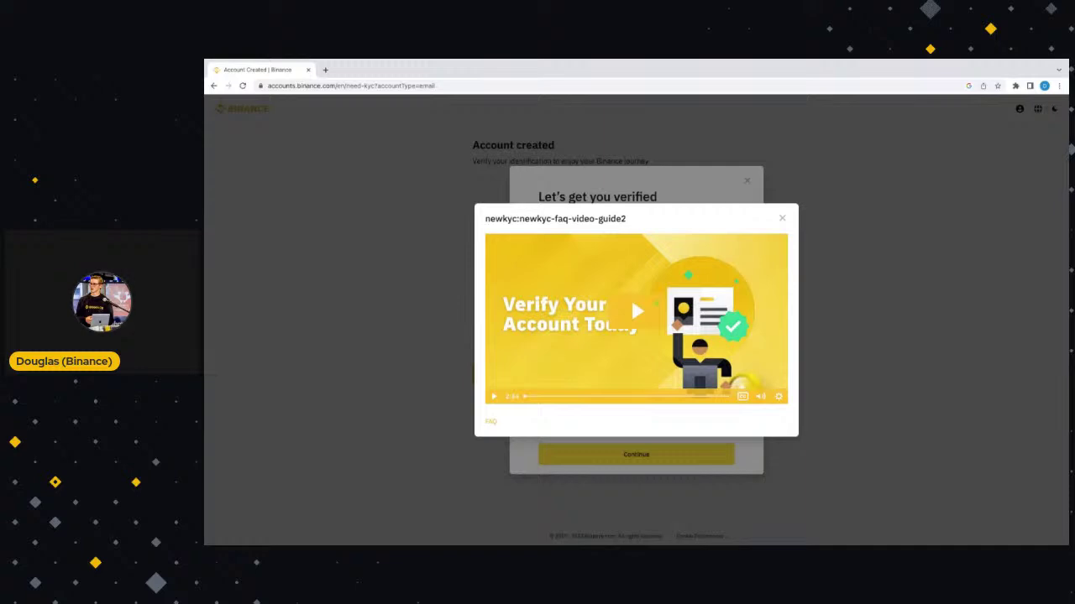
left_click(783, 219)
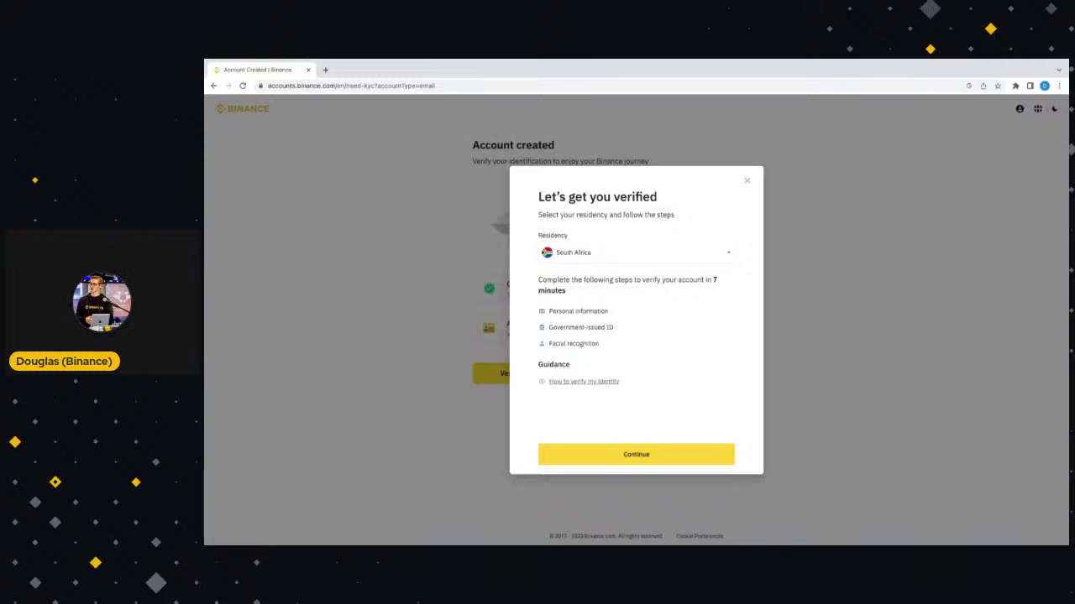
- Exit and confirm leaving verification, then choose Dashboard from the profile menu
left_click(747, 180)
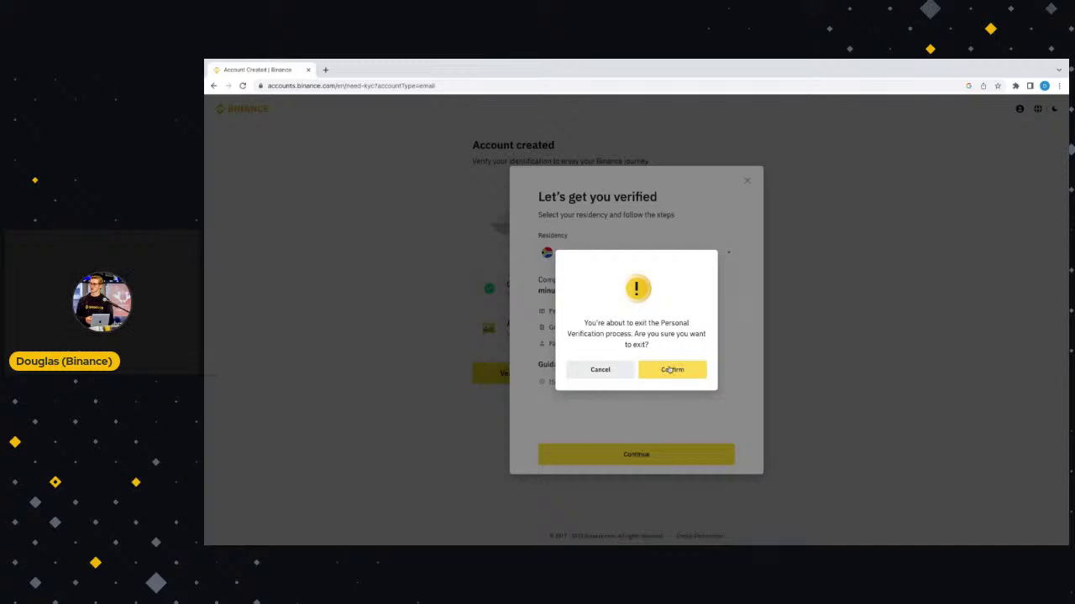
left_click(671, 369)
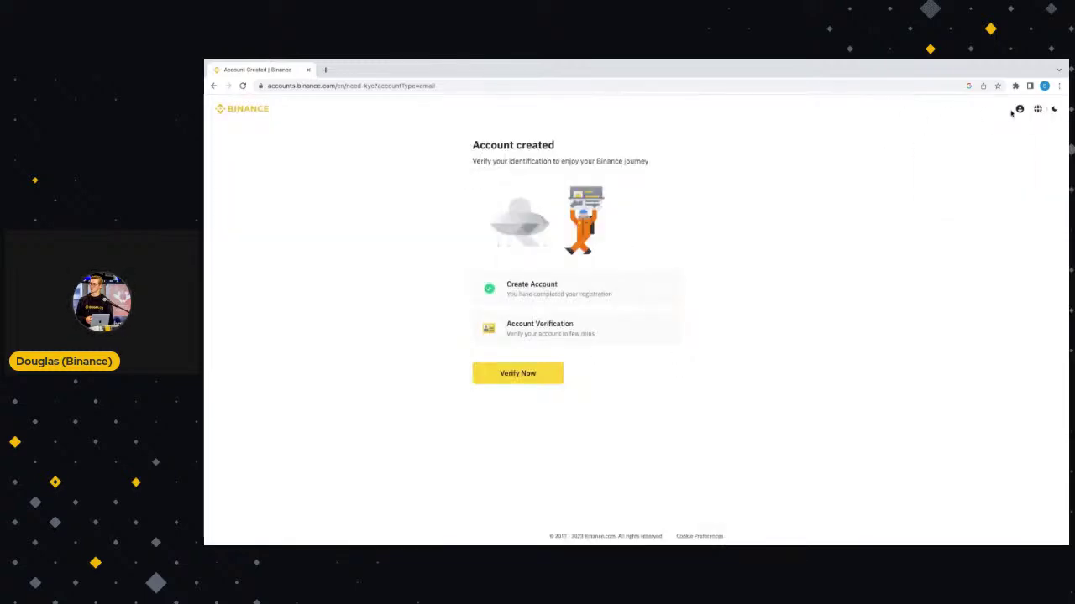
mouse_move(1018, 109)
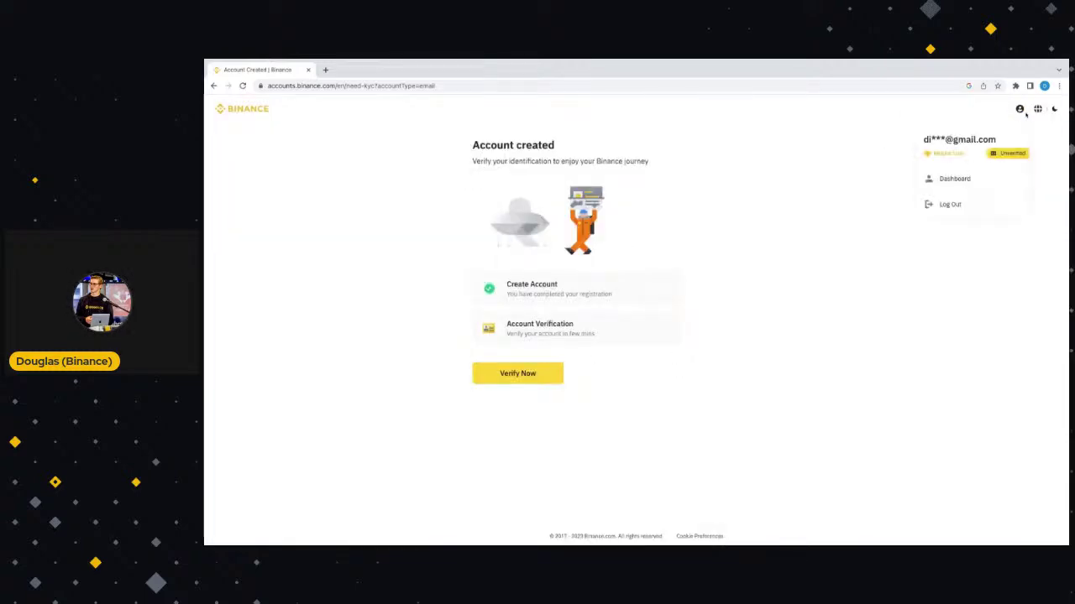
left_click(958, 179)
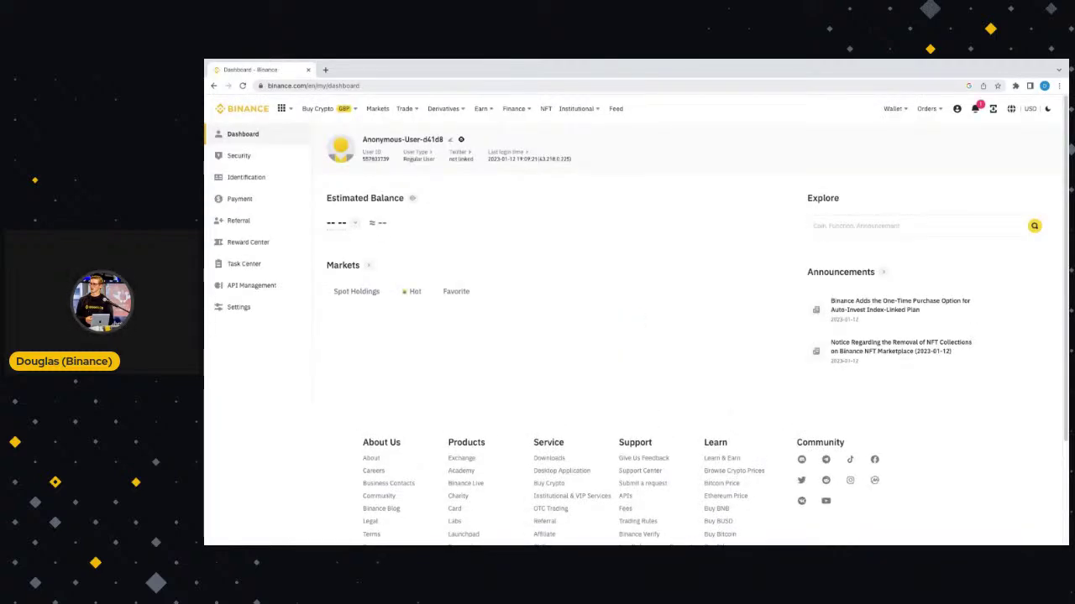
- Open Buy Crypto to load the logged-in homepage with its Verify your account prompt
left_click(349, 115)
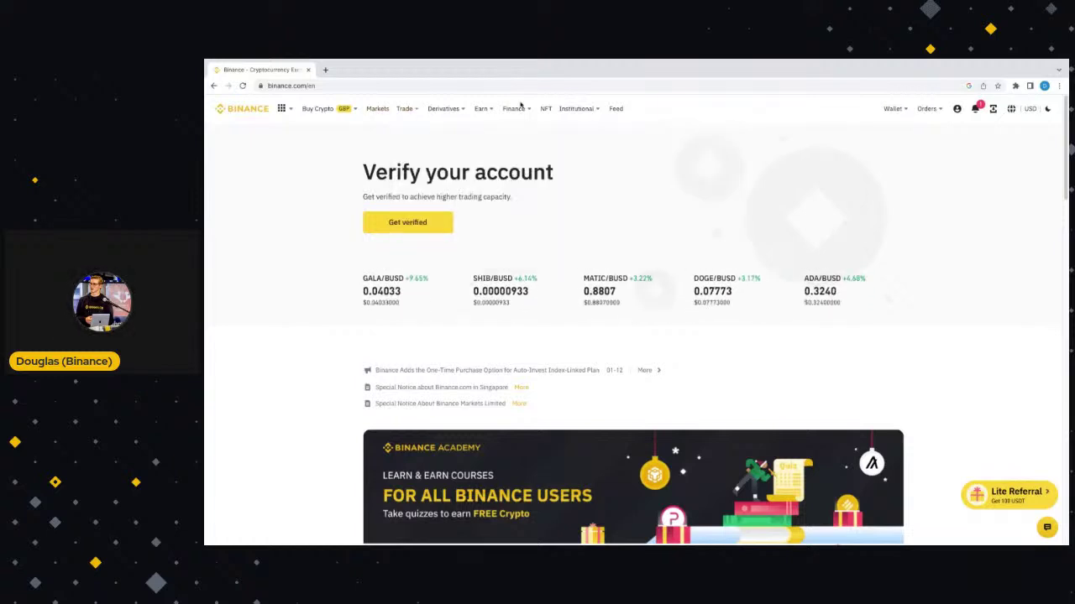
mouse_move(273, 116)
mouse_move(956, 108)
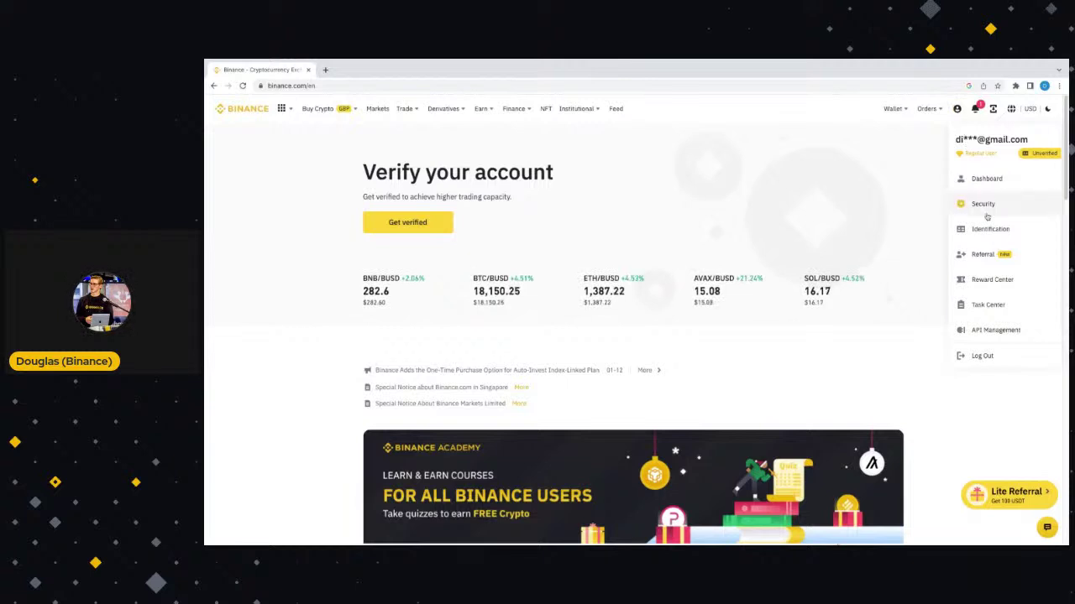
- Open the Security page and scroll through its authenticator, biometric, phone and email 2FA options
left_click(992, 208)
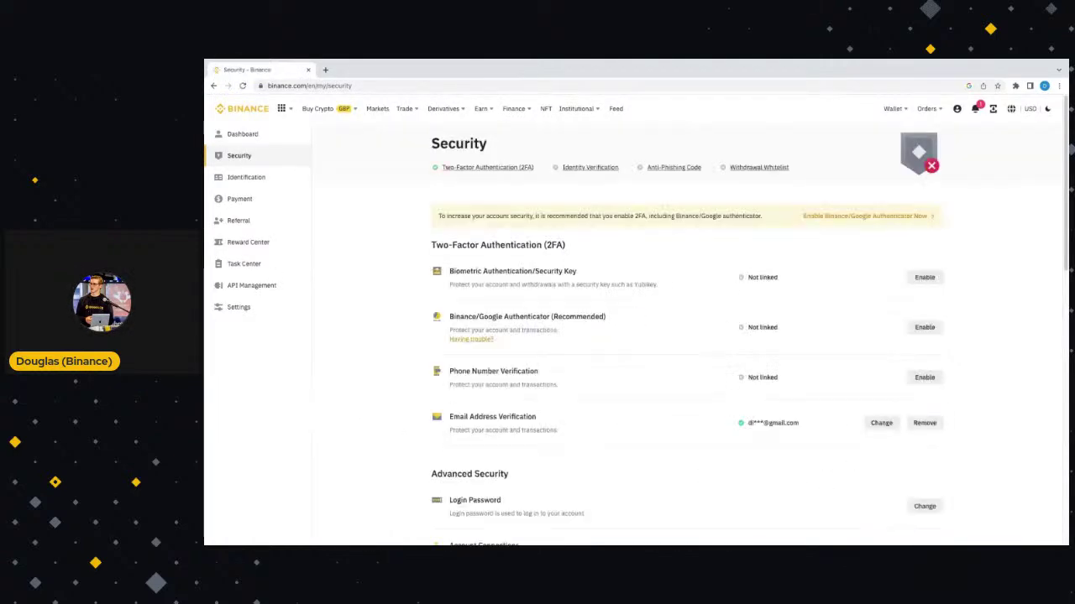
scroll(823, 222, "down", 1)
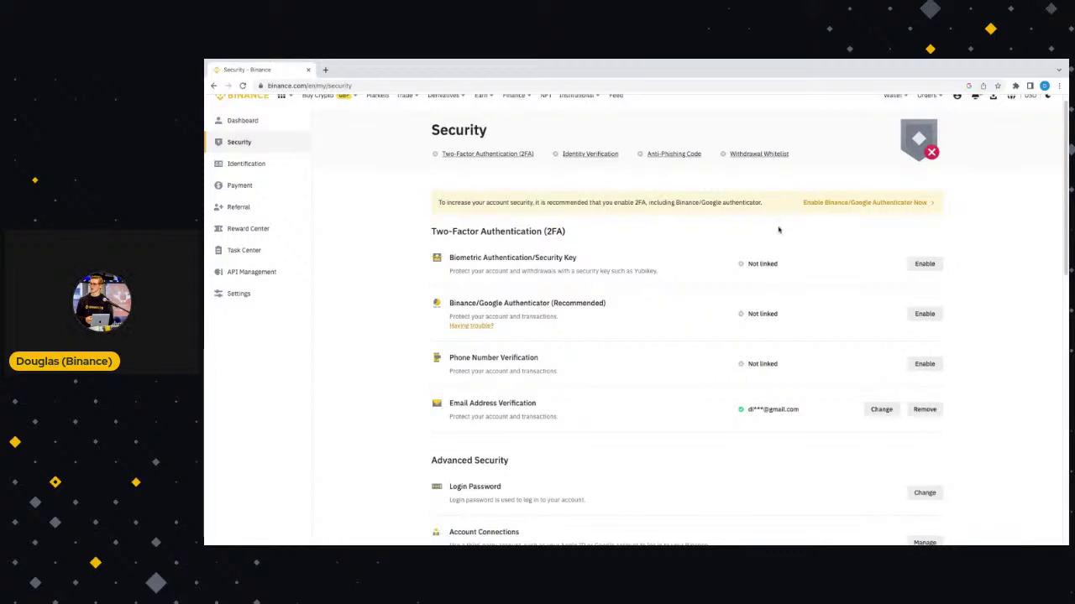
scroll(774, 237, "down", 1)
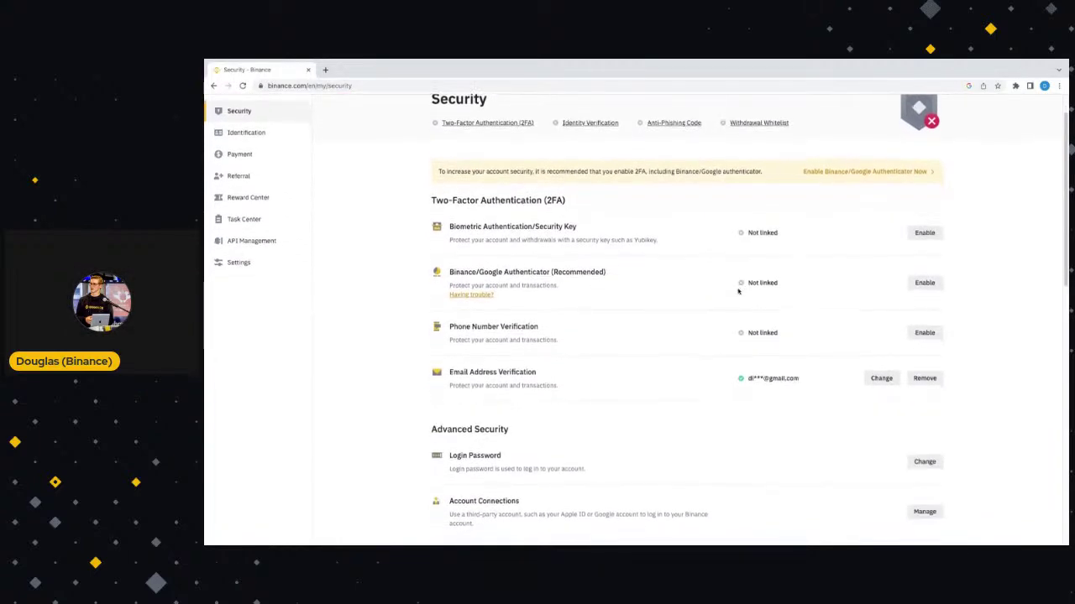
scroll(558, 338, "down", 3)
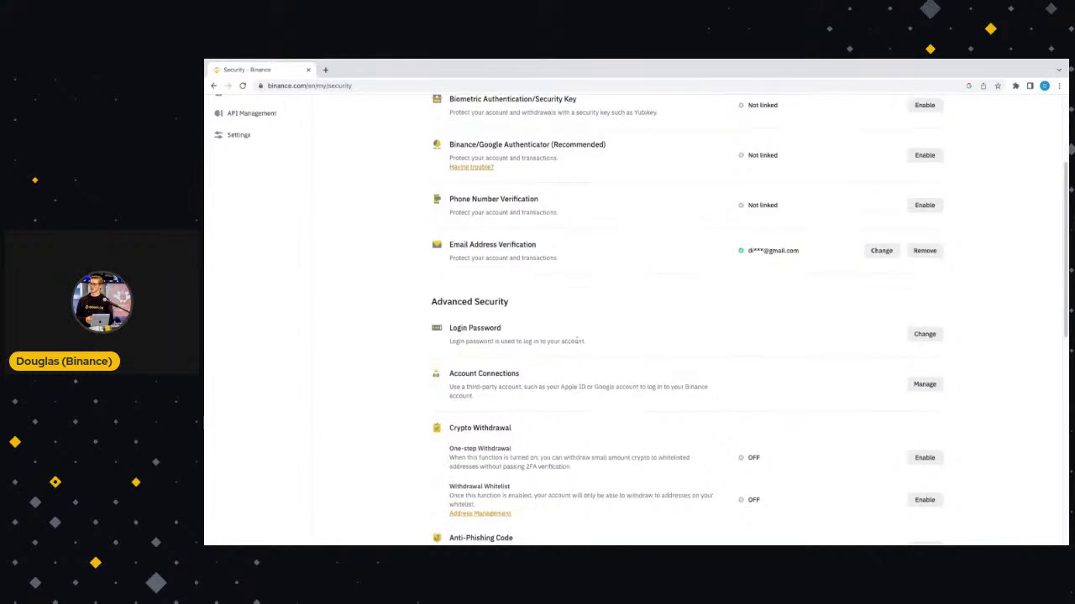
scroll(575, 343, "up", 5)
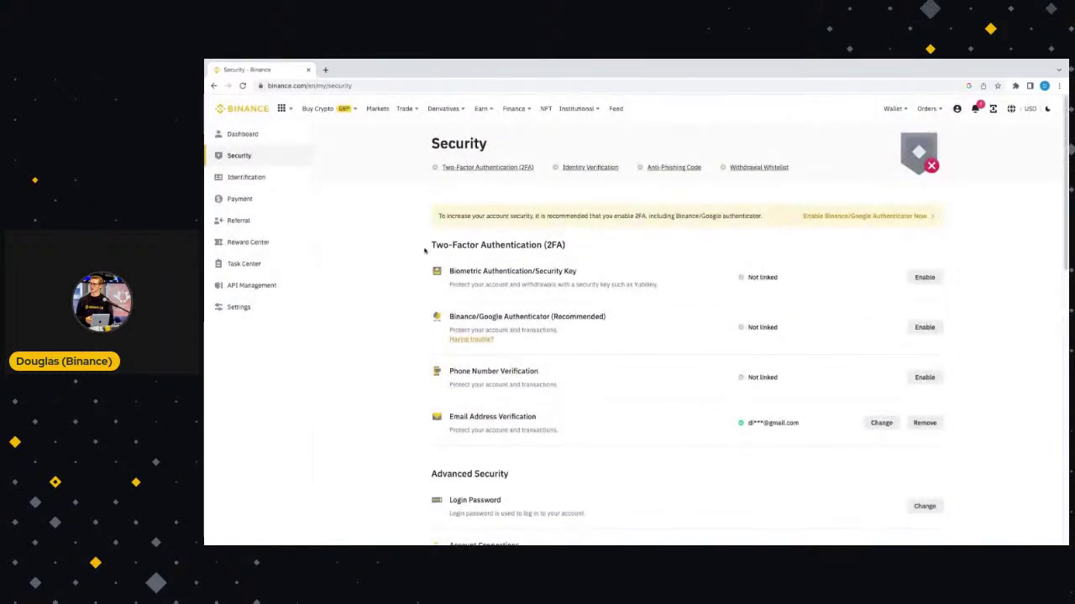
- Select the text from the Two-Factor Authentication heading down to the Email Address Verification row
left_click_drag(426, 246, 988, 380)
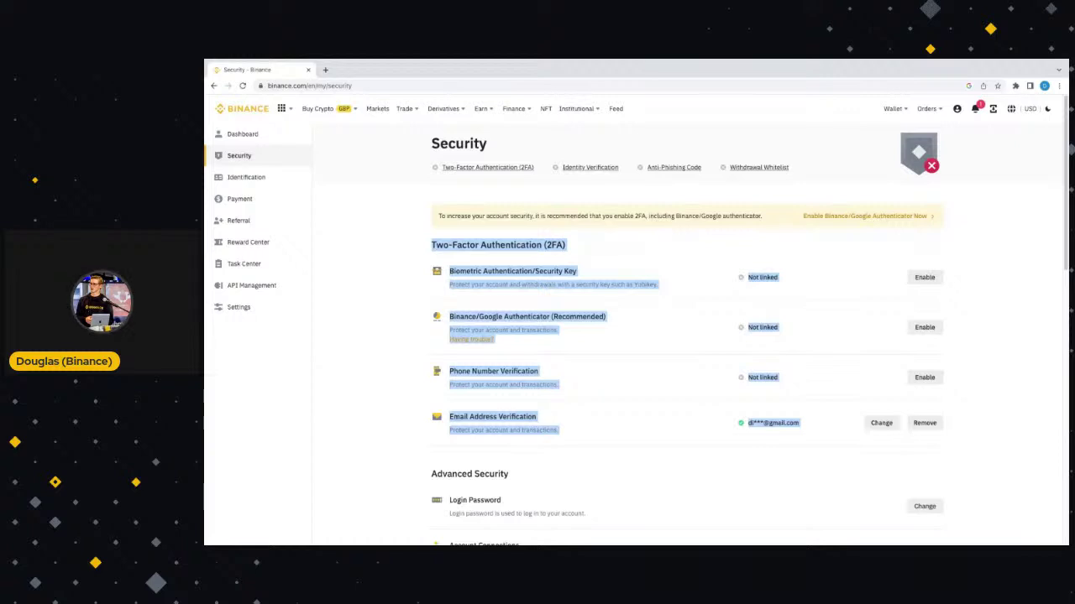
- Select the Advanced Security heading and extend the selection over the Login Password entry
triple_click(430, 476)
key("shift+Down")
key("shift+Down")
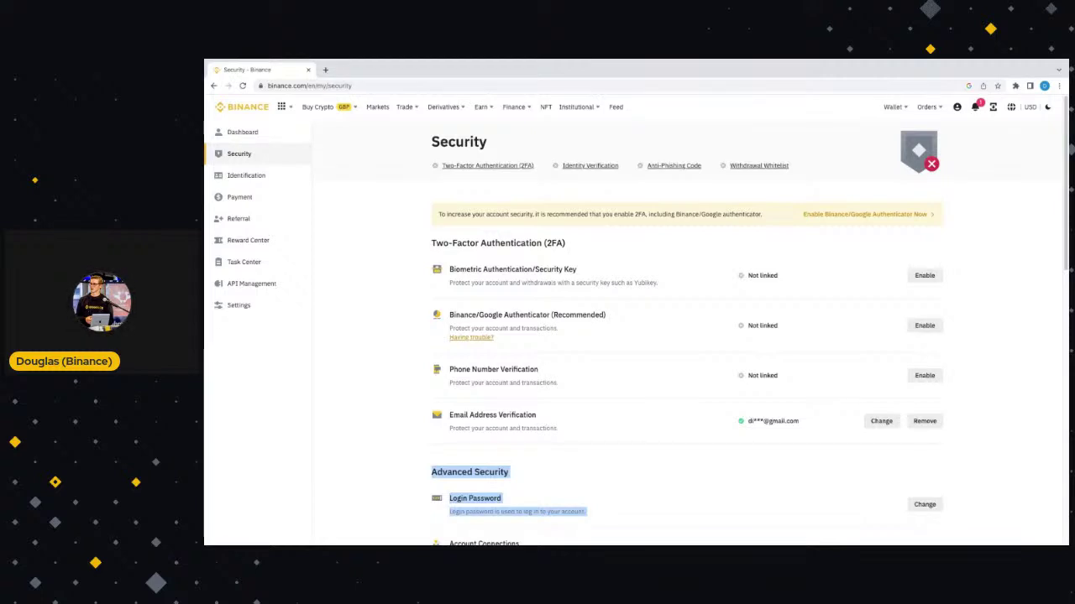
scroll(983, 496, "down", 1)
scroll(907, 441, "up", 1)
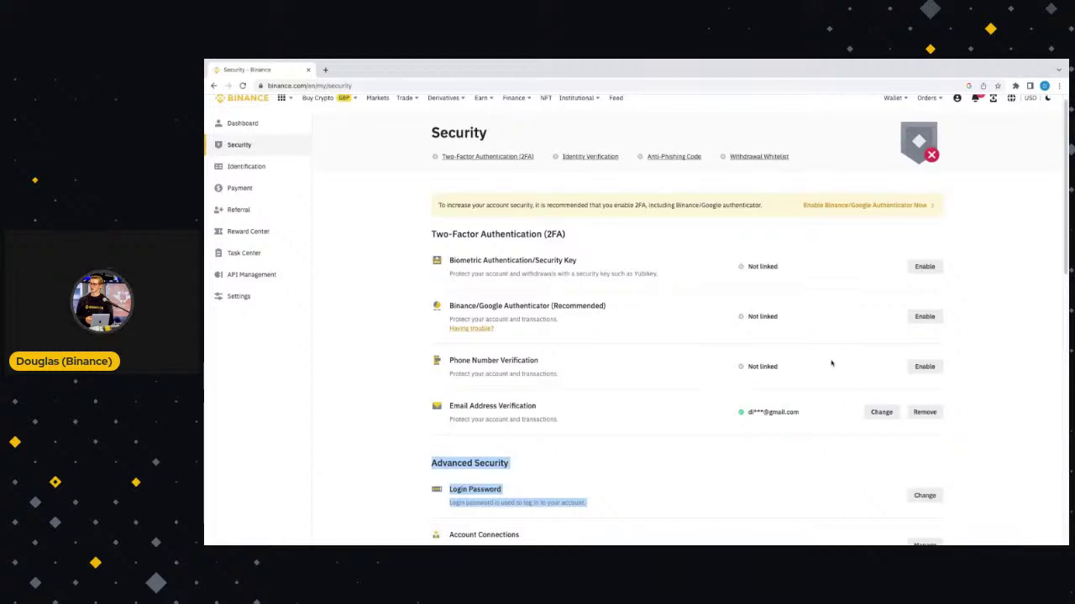
- Go back to the Dashboard showing the Verify Your Account card and 0.00 BTC balance
left_click(244, 124)
mouse_move(281, 108)
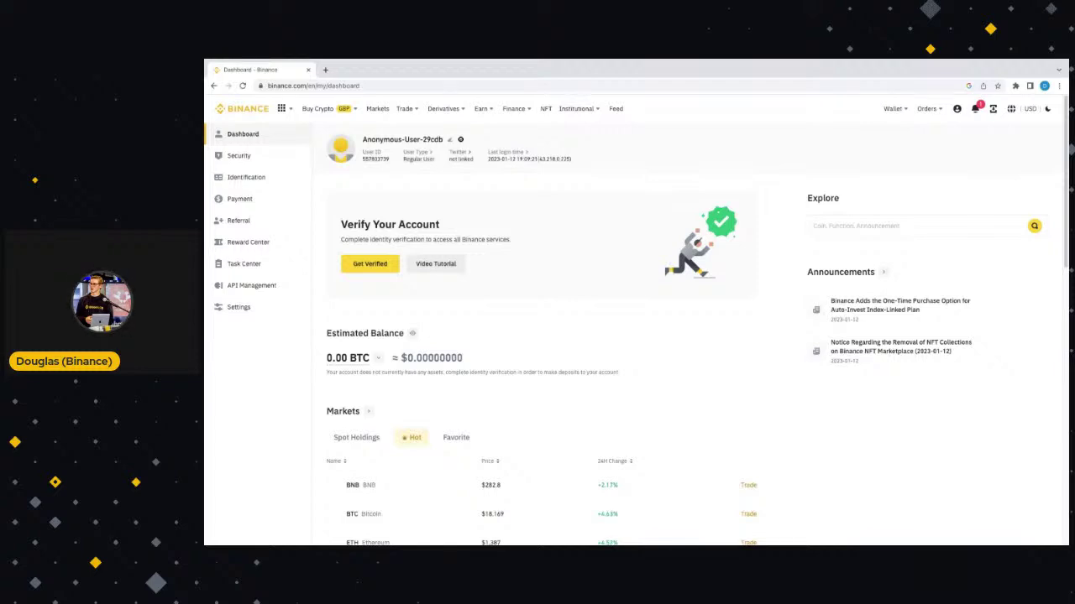
mouse_move(357, 112)
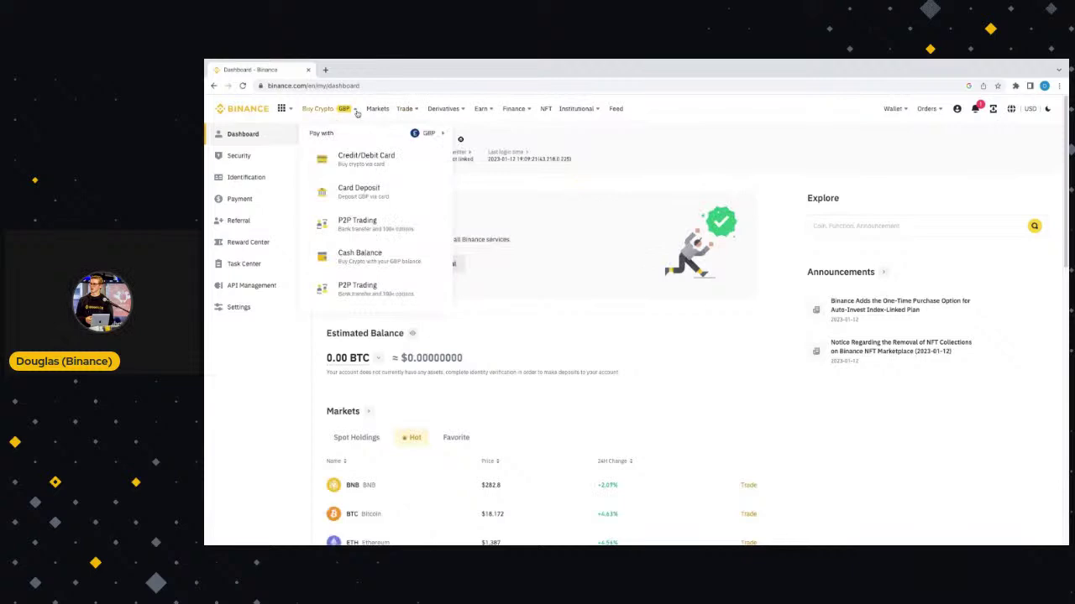